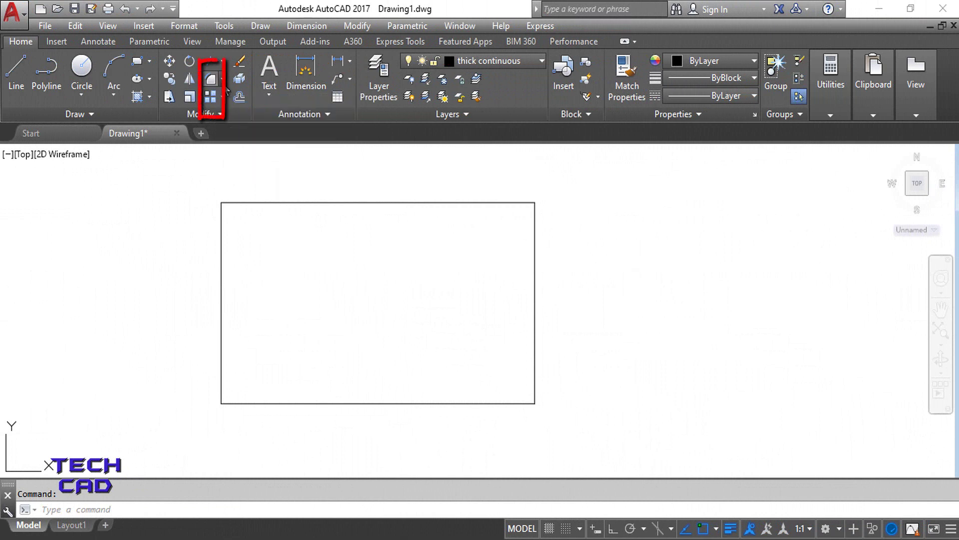
Step: Fillet the rectangle's top-right corner at radius 6 using the top and right edges
click(222, 80)
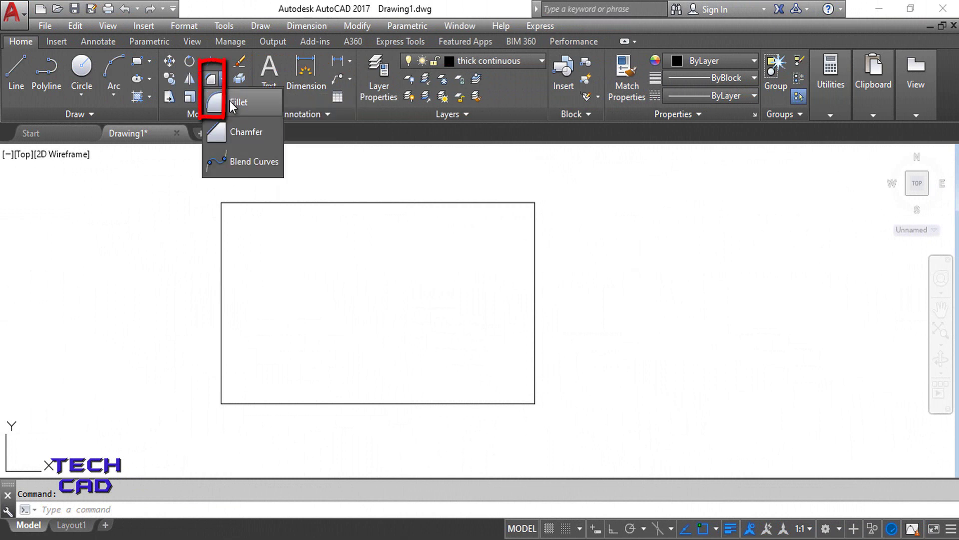
click(242, 131)
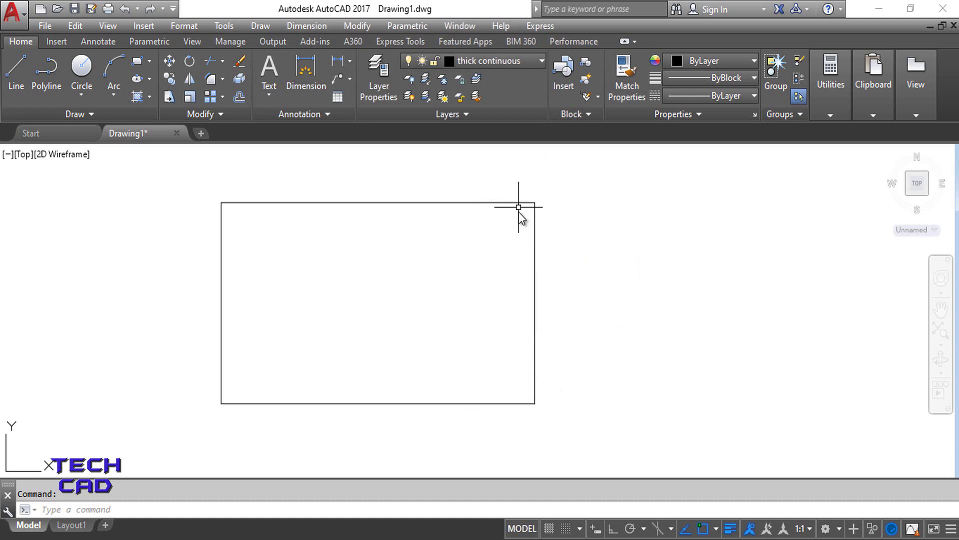
click(210, 82)
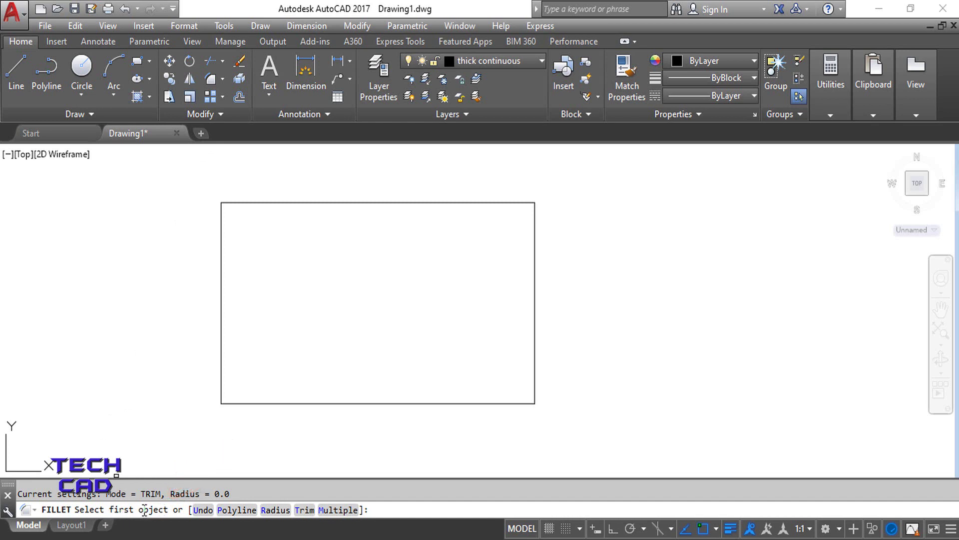
click(270, 511)
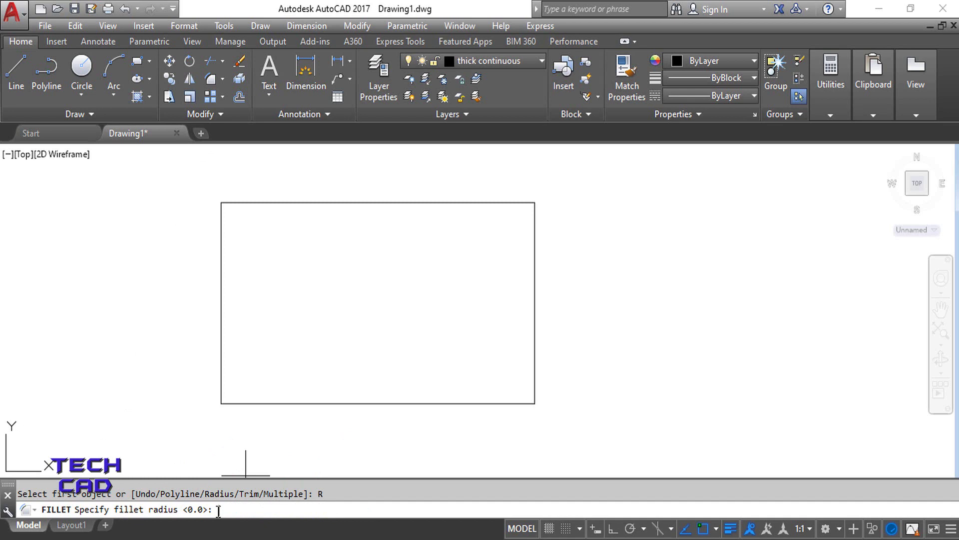
text(6)
key(Return)
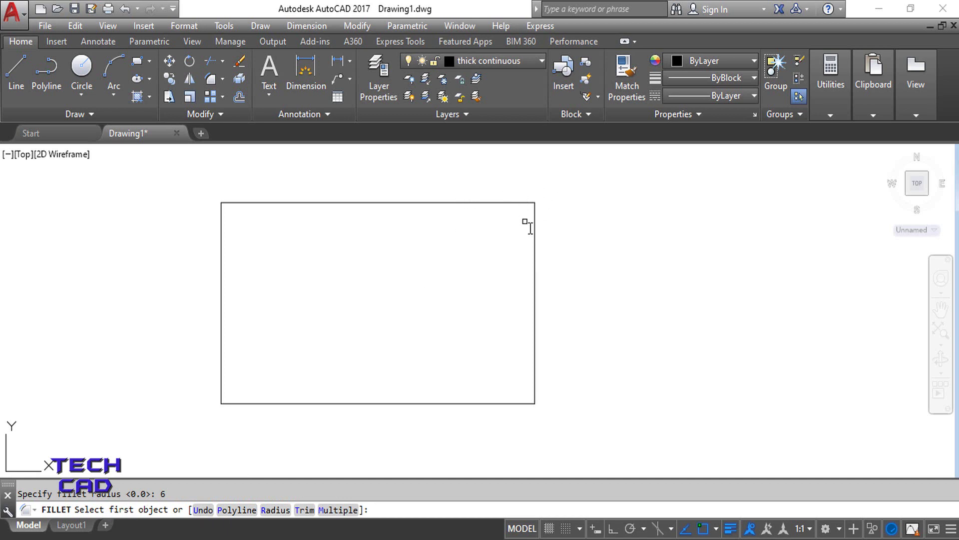
click(499, 203)
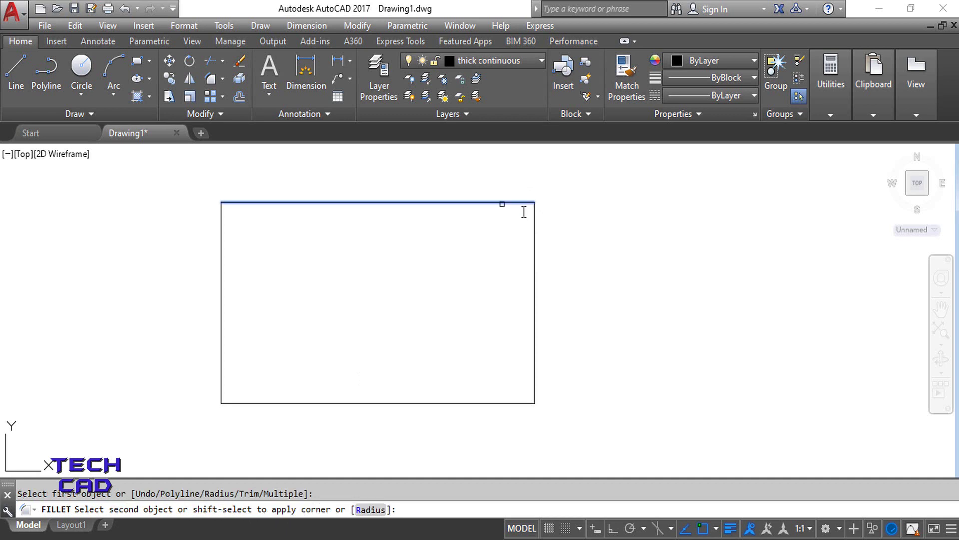
click(537, 237)
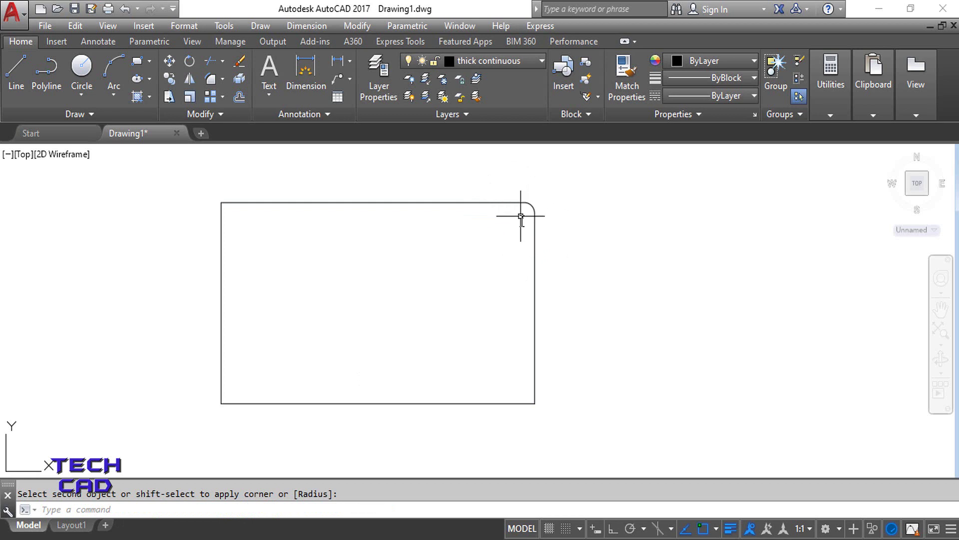
key(ctrl+z)
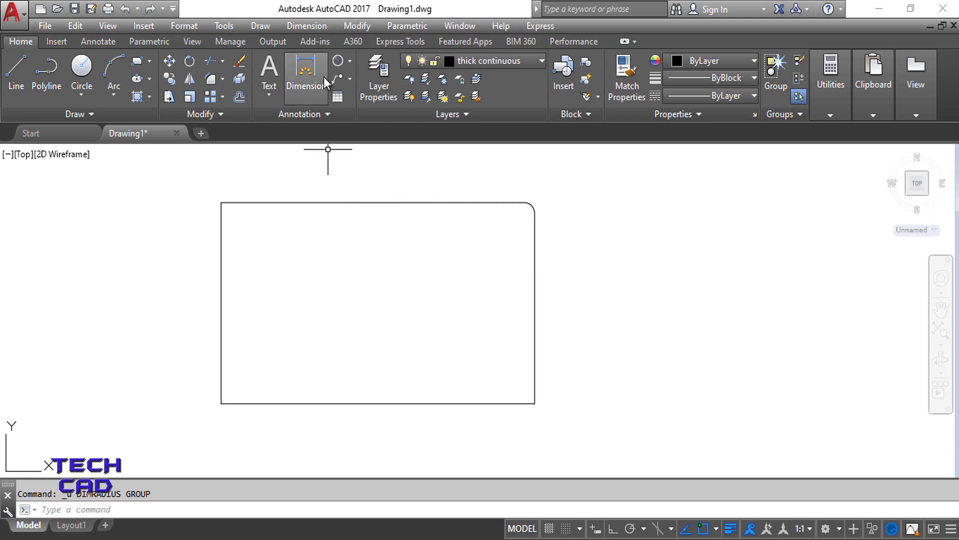
Step: Dimension the top-right corner arc as R6.0, placing the label inside the rectangle
click(348, 65)
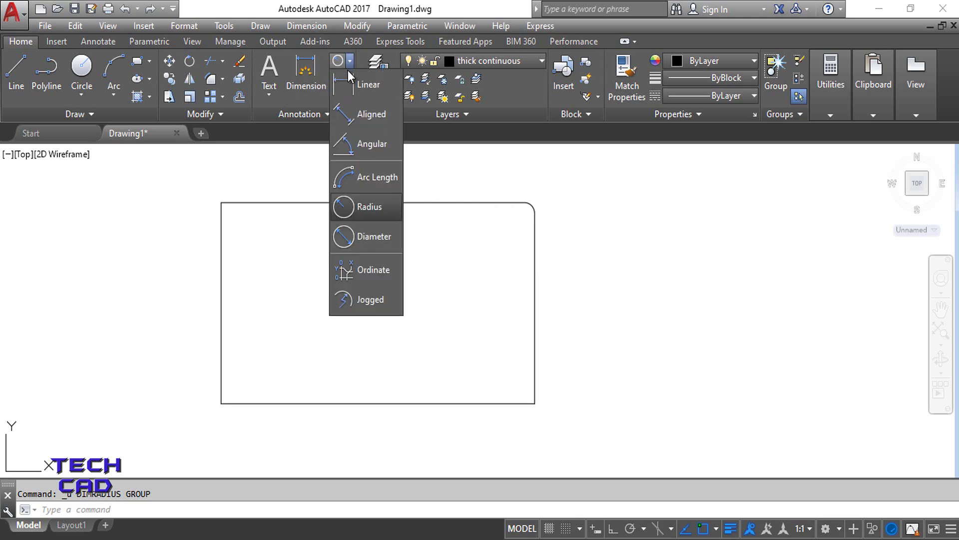
click(363, 208)
click(532, 208)
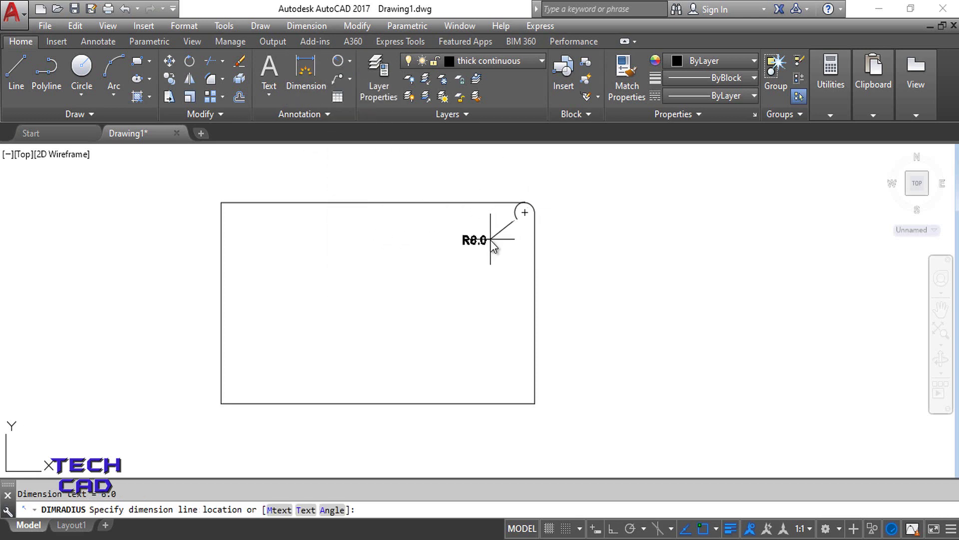
click(498, 233)
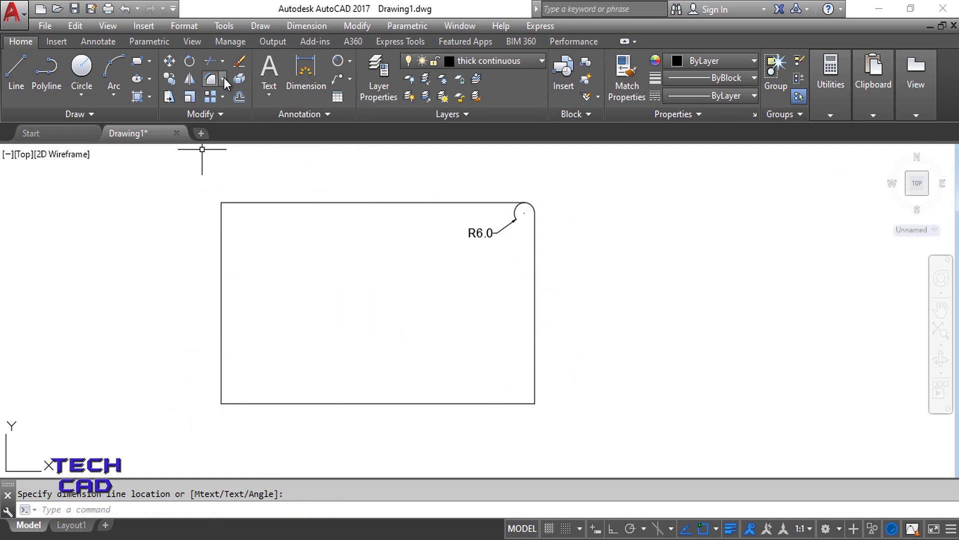
Step: Restart FILLET with radius 6 and the Multiple option enabled
click(211, 80)
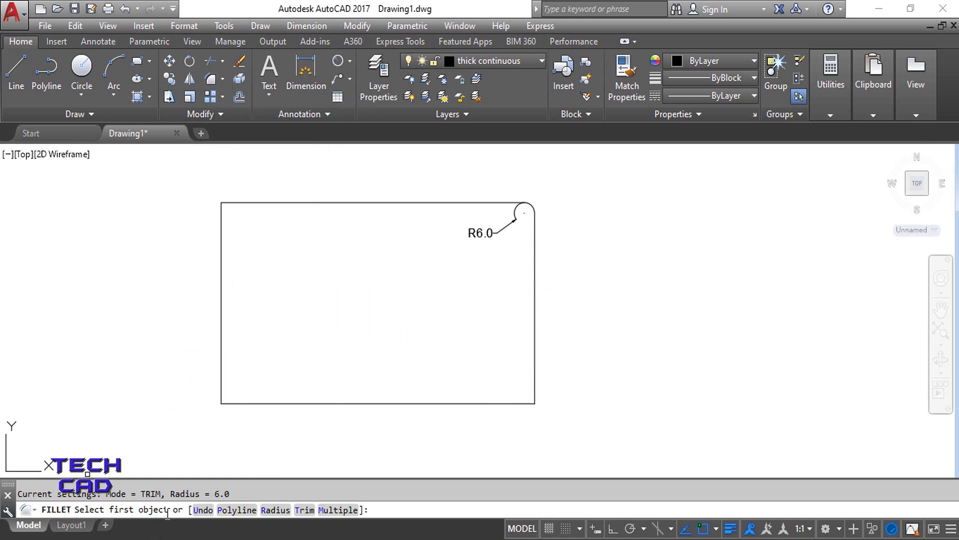
click(274, 511)
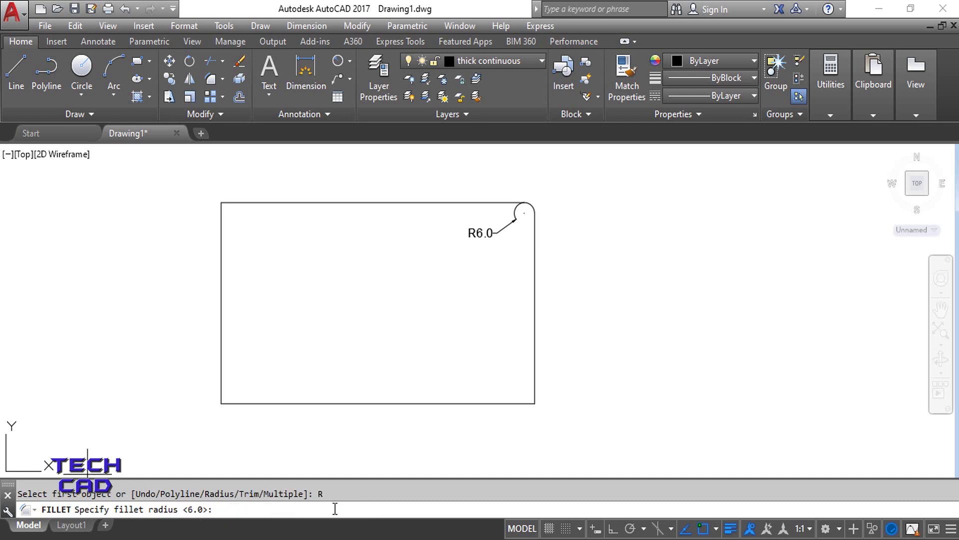
text(6)
key(Return)
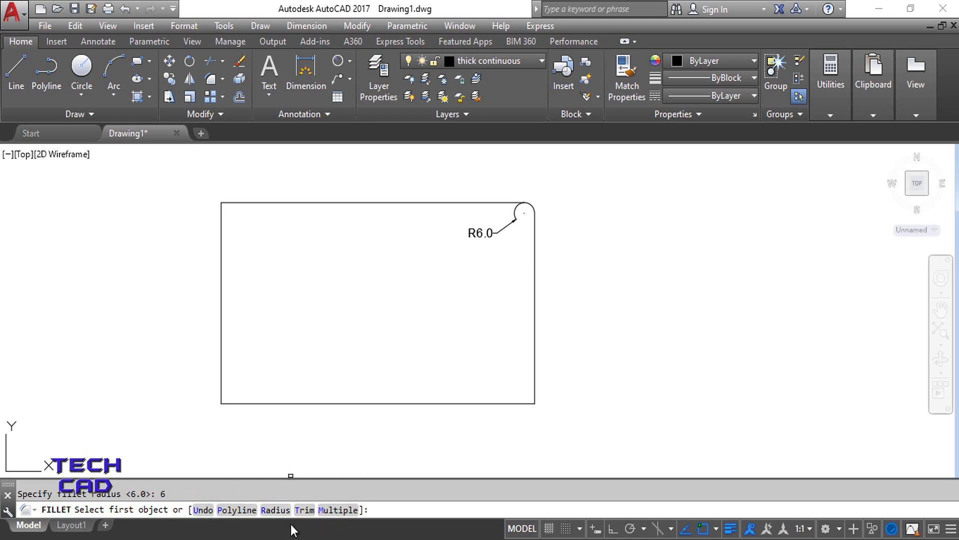
click(332, 510)
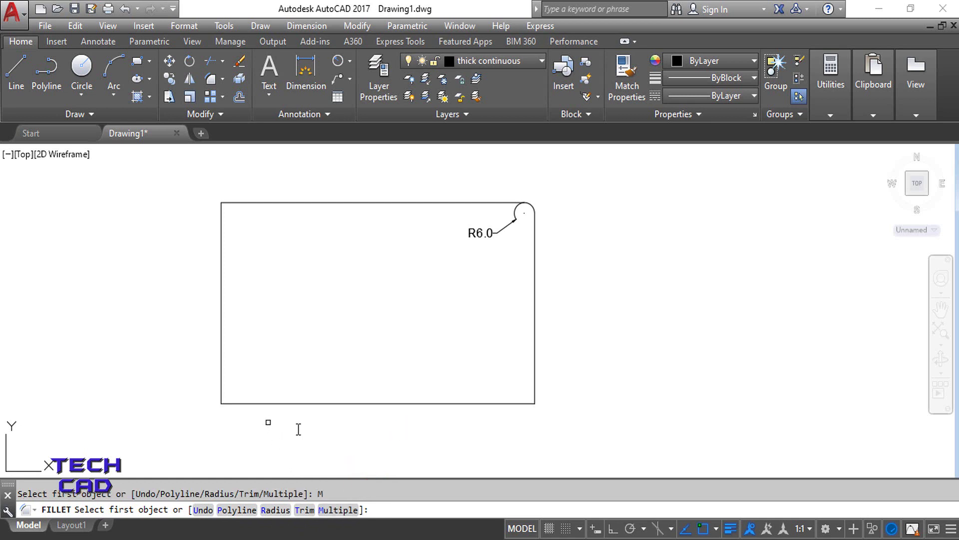
Step: Round the bottom-right, top-left and bottom-left corners, then end the fillet command
click(534, 384)
click(503, 405)
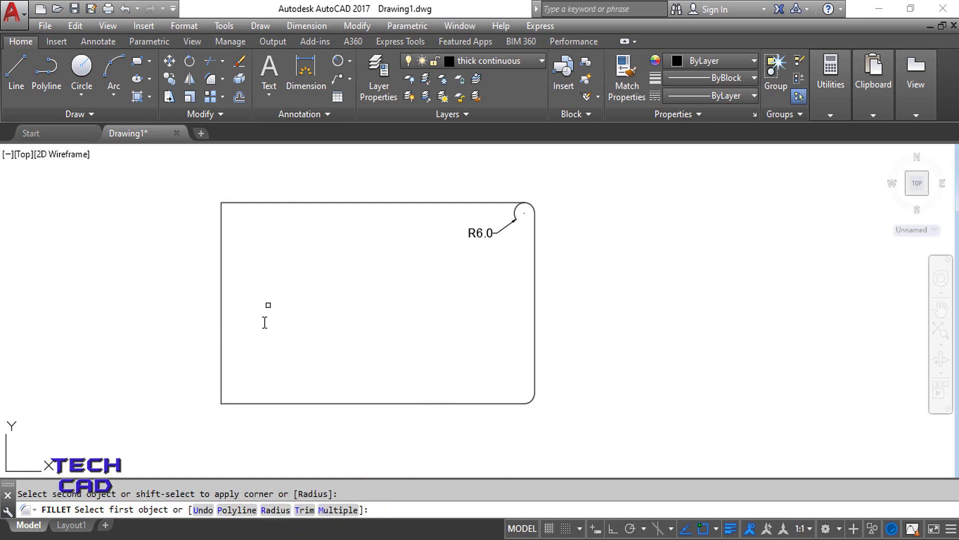
click(296, 205)
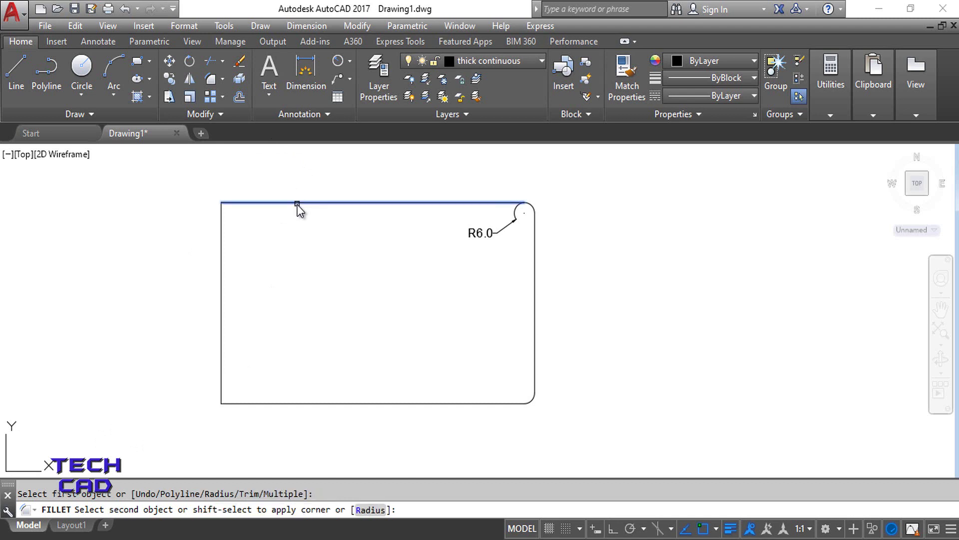
click(222, 286)
click(222, 378)
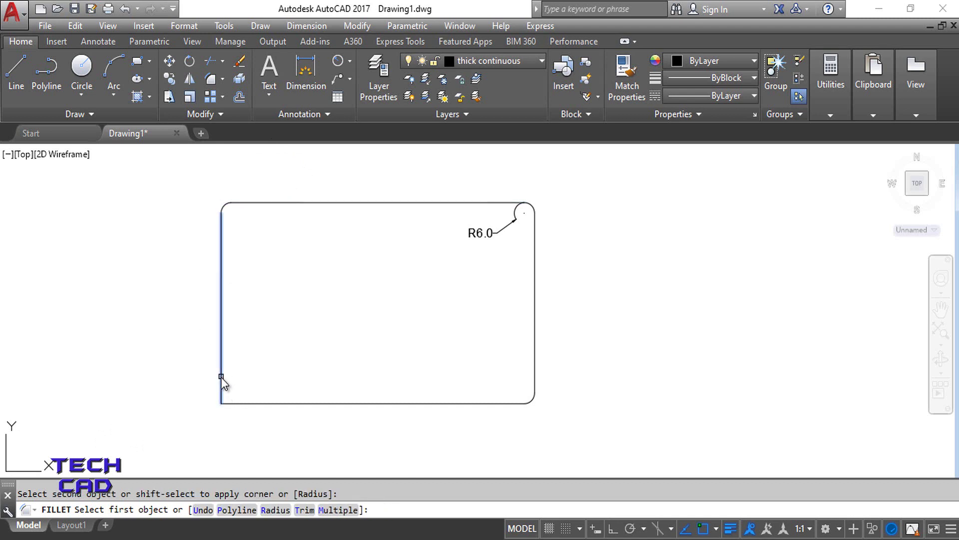
click(256, 403)
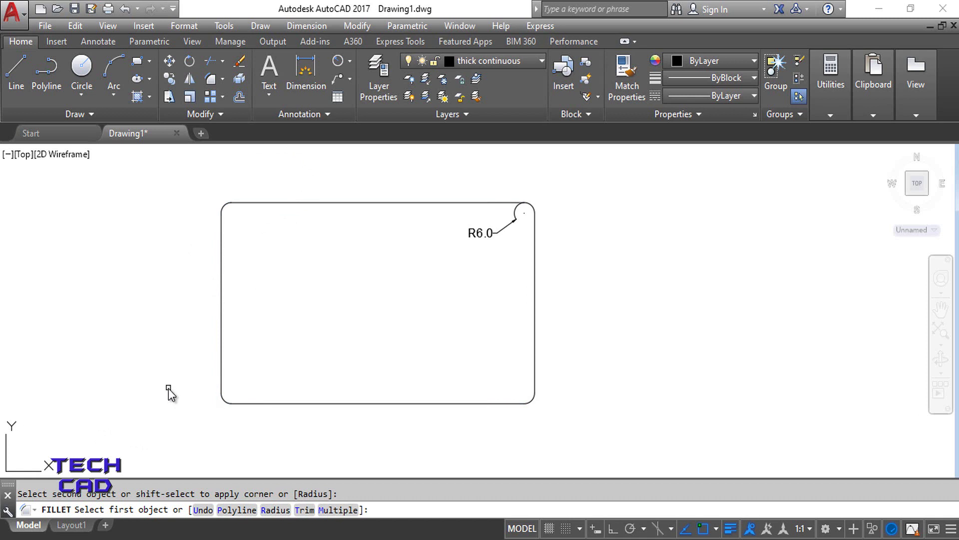
key(Escape)
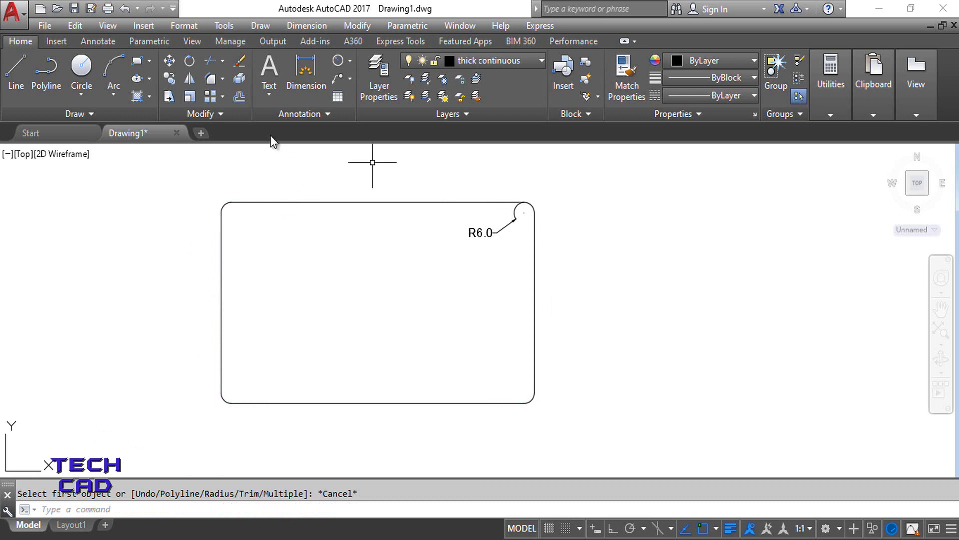
Step: Draw a second rectangle right of the filleted one and start the Chamfer command
click(137, 60)
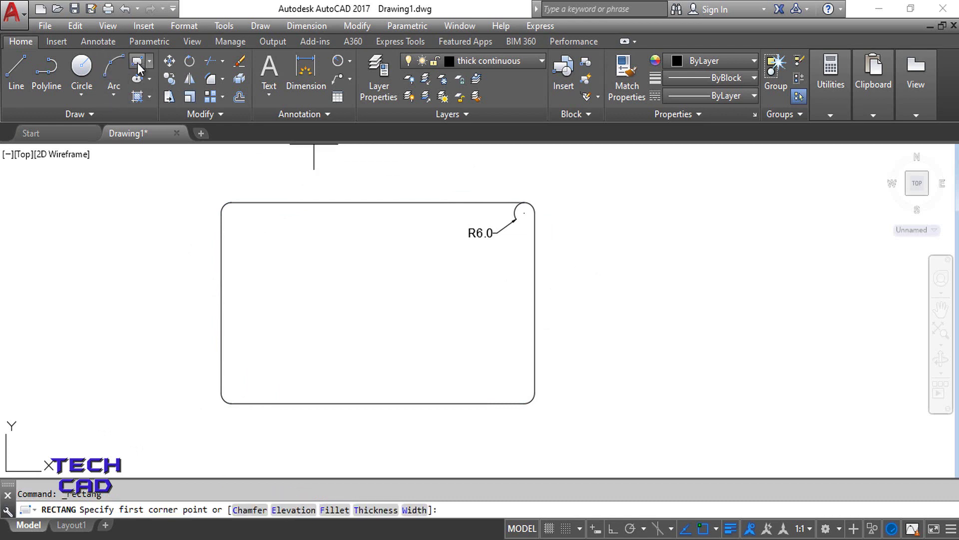
click(605, 239)
click(800, 370)
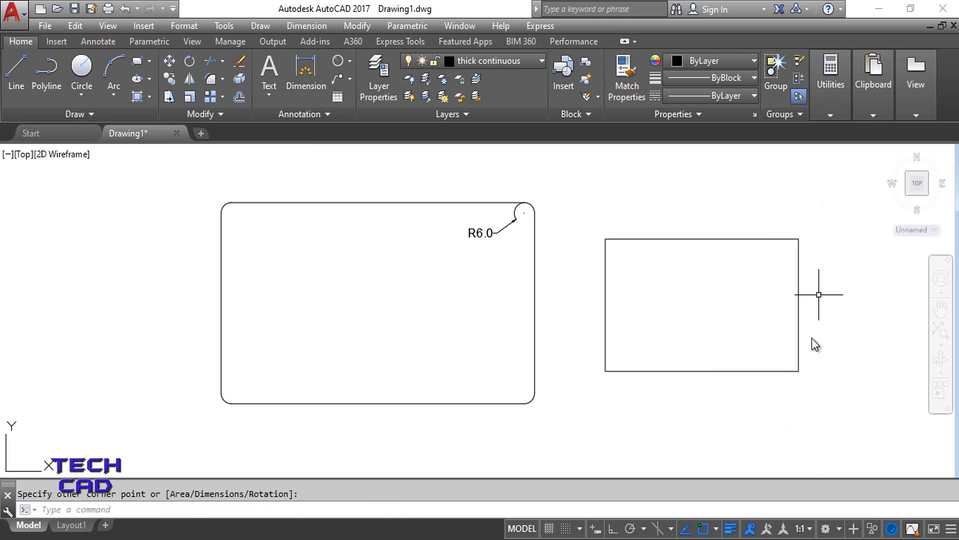
click(223, 78)
click(224, 132)
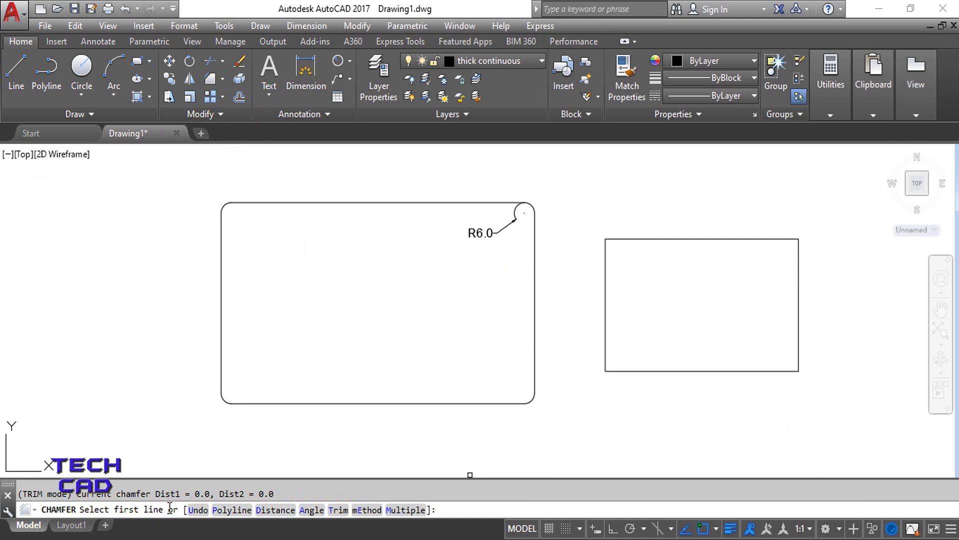
Step: Chamfer the right rectangle's bottom-right corner with distances 6 and 7
click(274, 509)
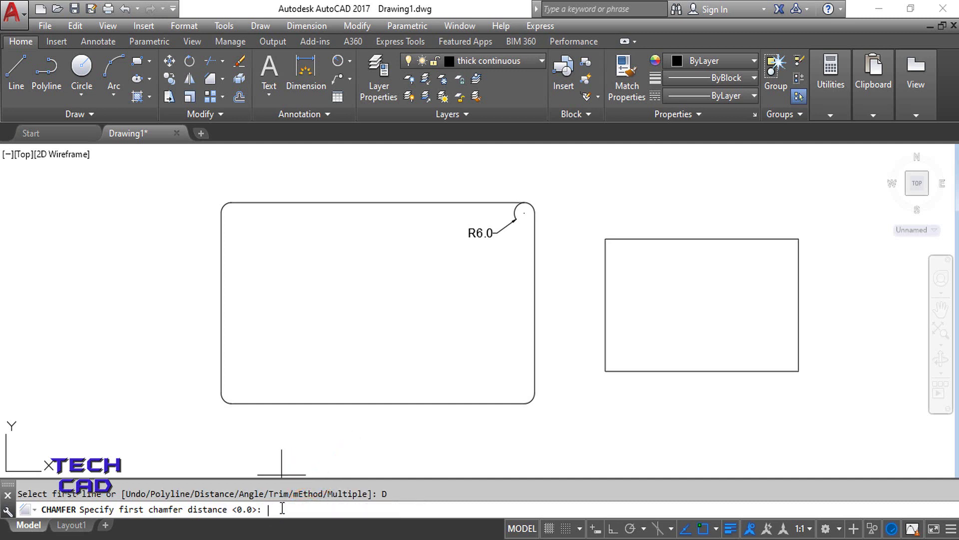
text(6)
key(Return)
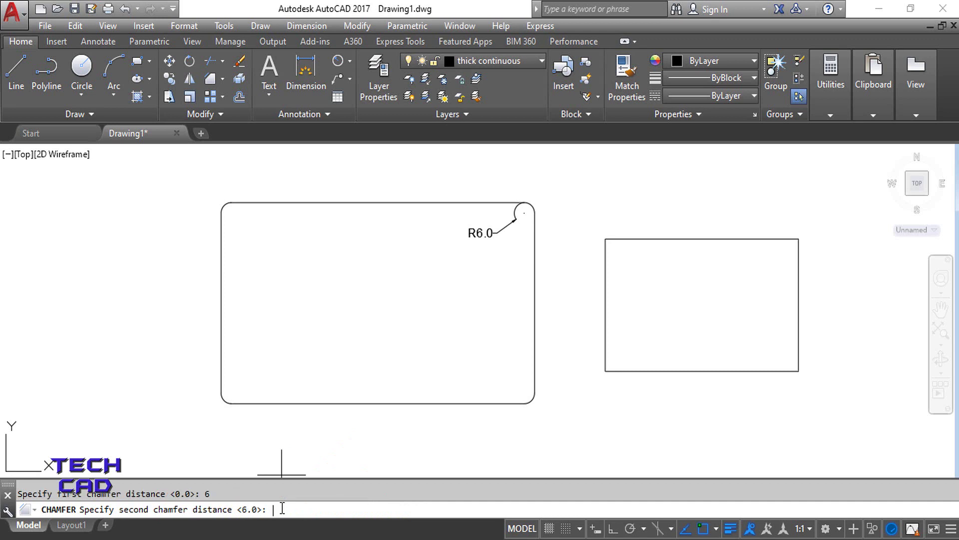
text(7)
key(Return)
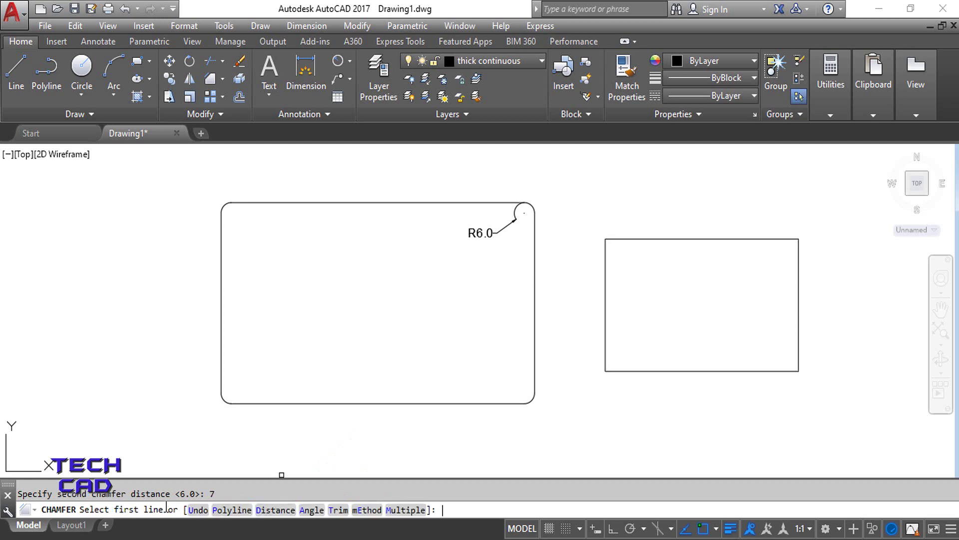
click(762, 371)
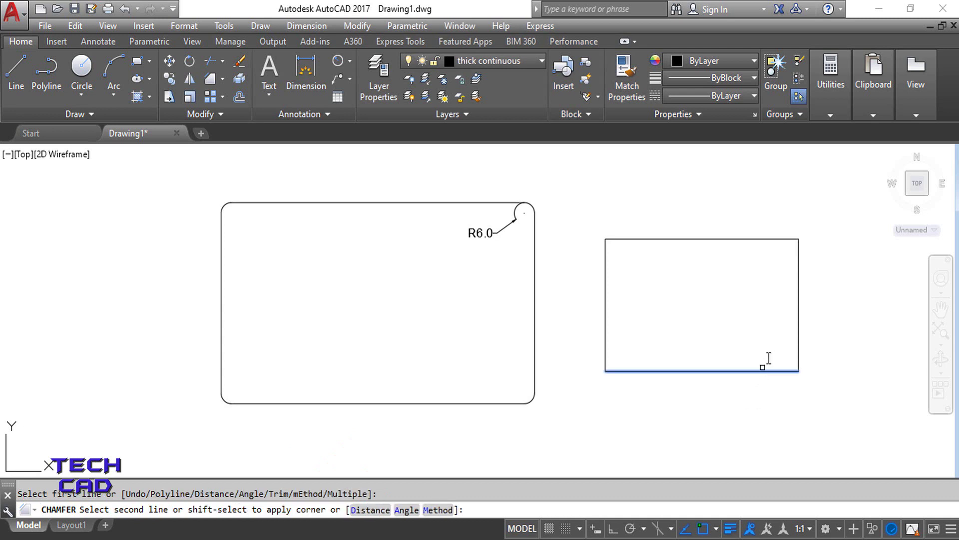
click(799, 330)
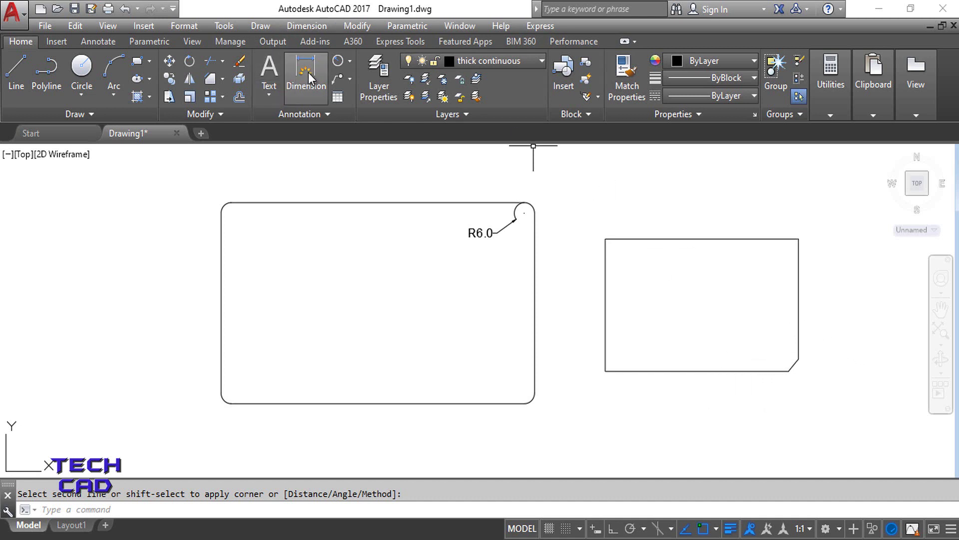
Step: Add a vertical 7.0 linear dimension beside the chamfer
click(349, 61)
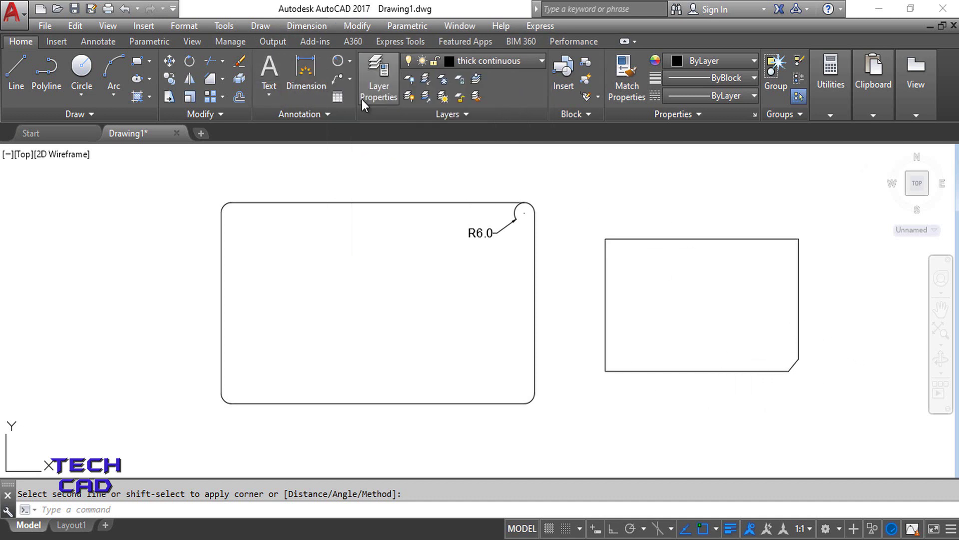
click(362, 99)
click(799, 369)
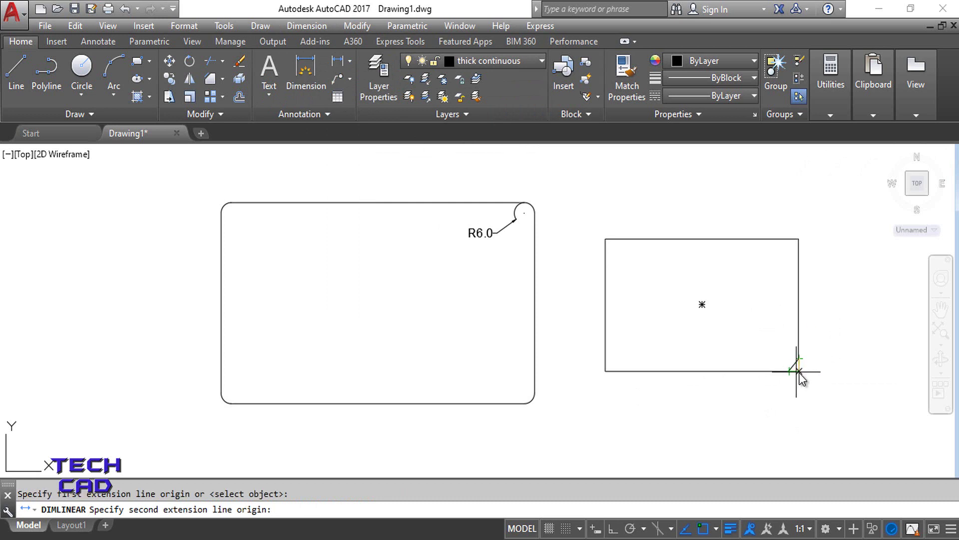
click(802, 373)
click(826, 374)
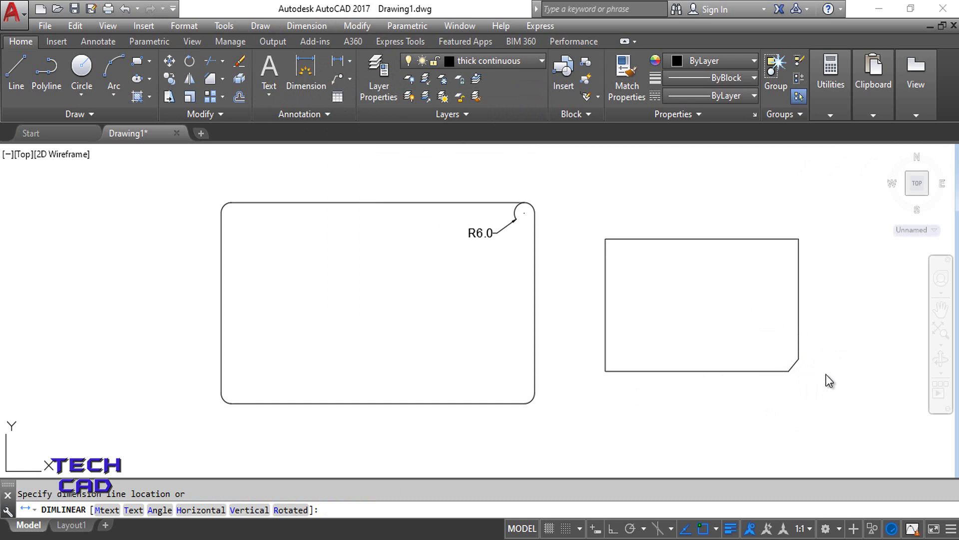
Step: Begin a second linear dimension across the chamfer's 6.0 horizontal extent
click(338, 61)
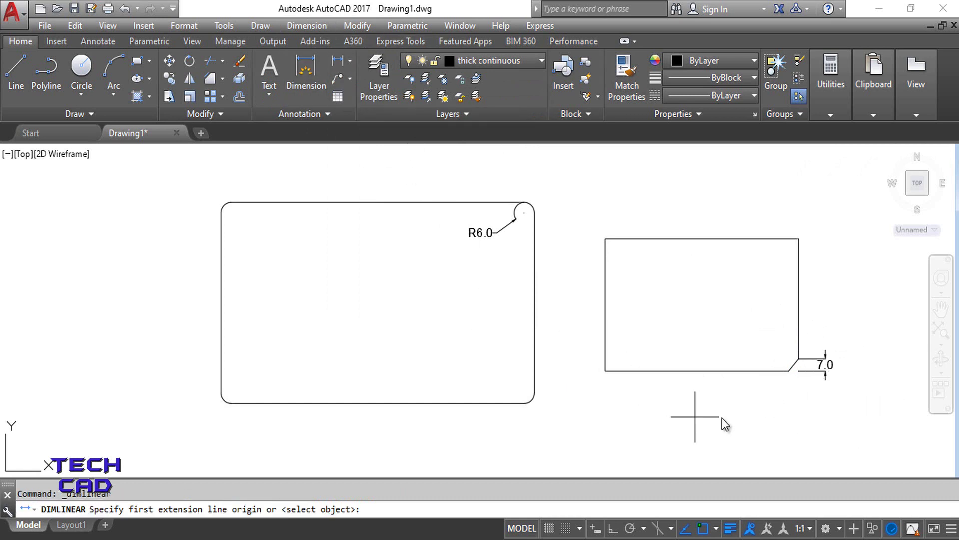
click(783, 375)
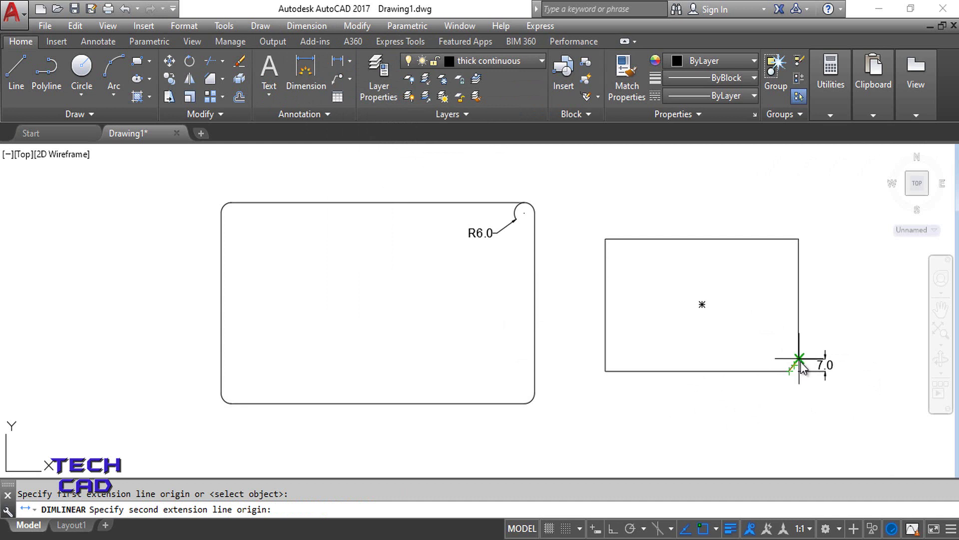
click(803, 372)
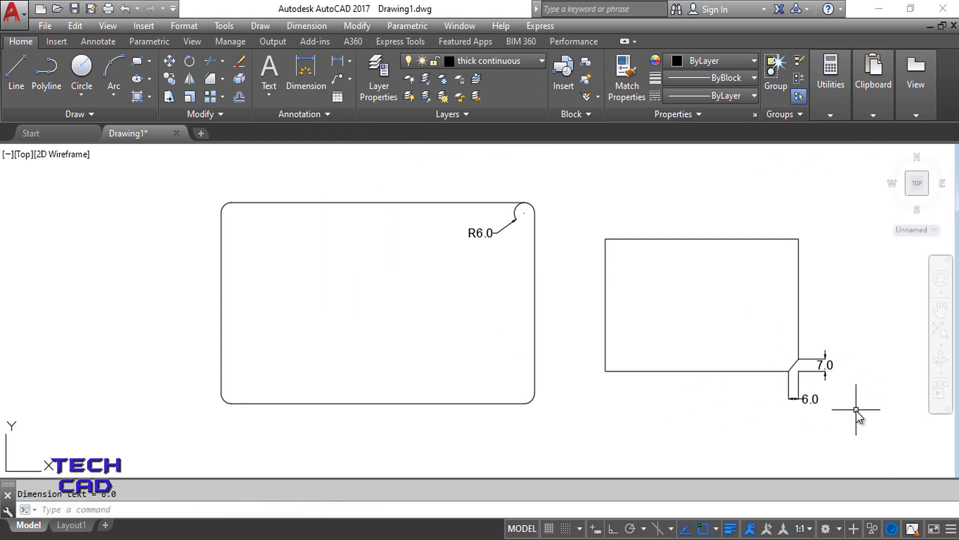